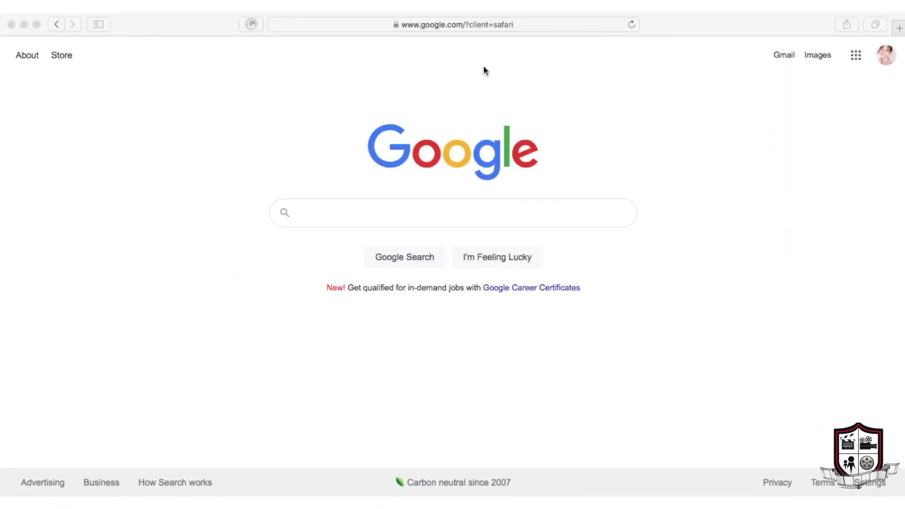
Step: Select Safari's address bar on the Google page to show Favorites and Frequently Visited
click(432, 24)
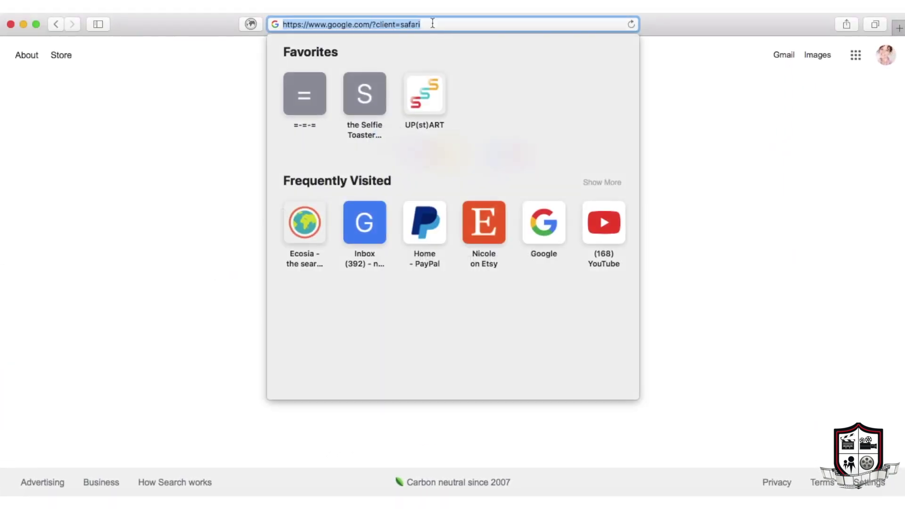
Step: Load celtx.com, enter a sign-up e-mail address, and log in to the Celtx workspace
text(celtx.com)
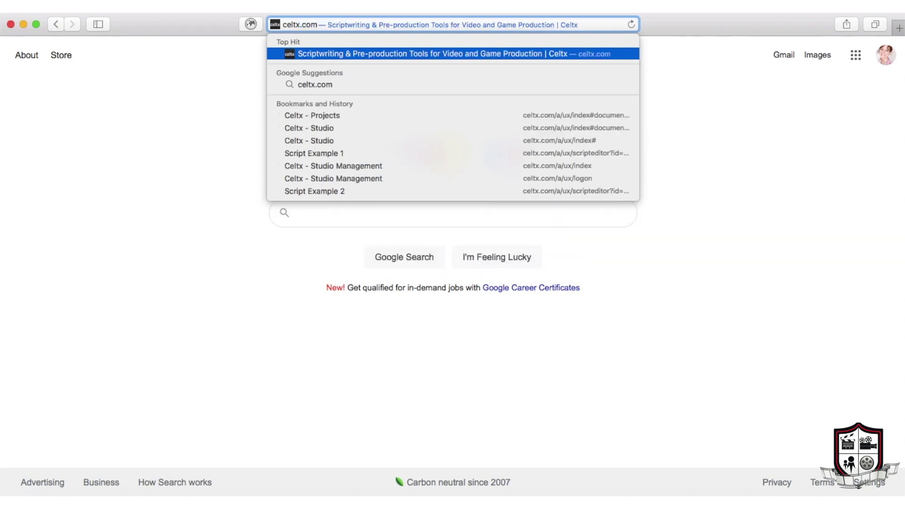
key(Return)
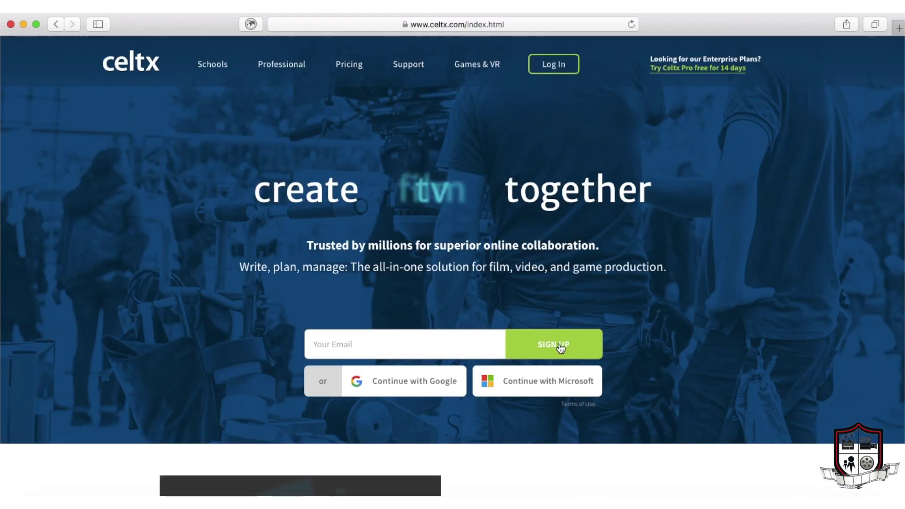
click(561, 346)
click(391, 344)
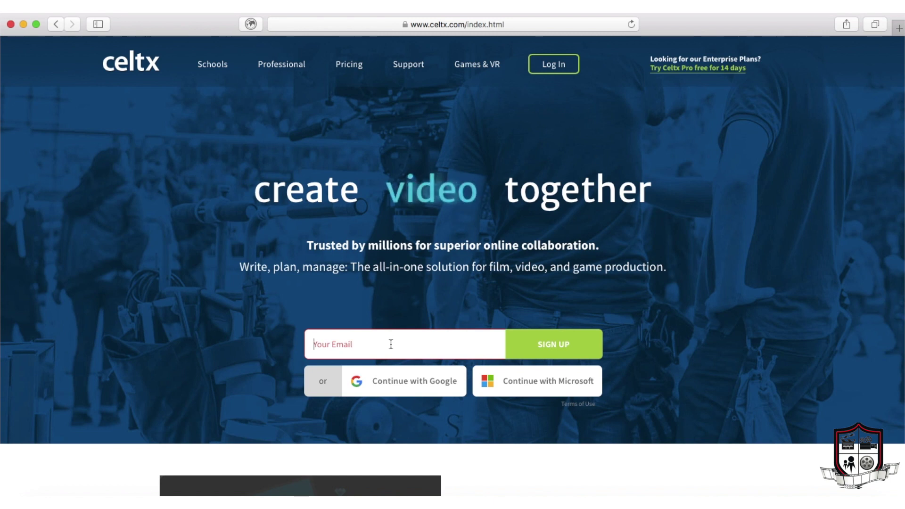
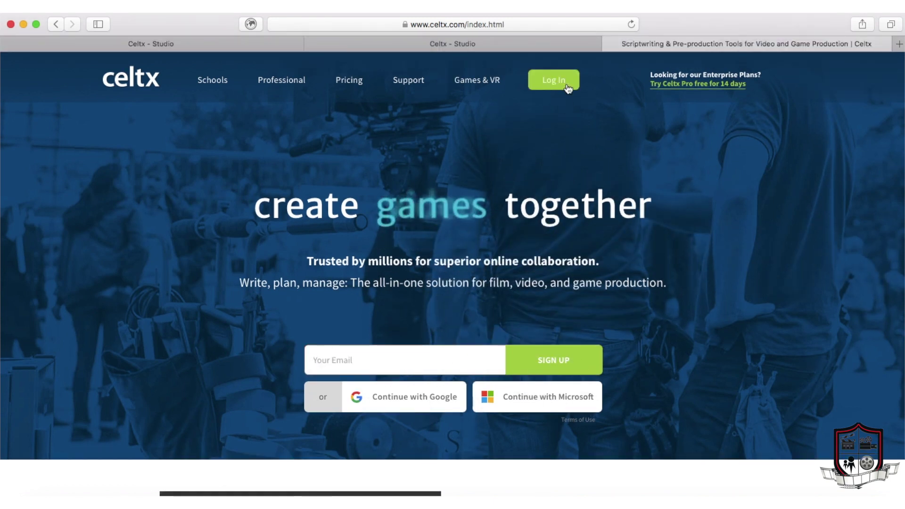
click(554, 80)
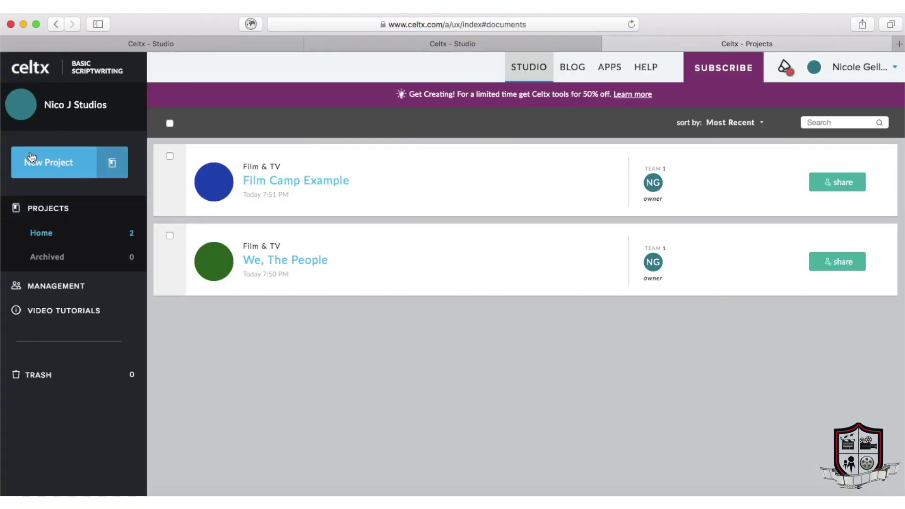
Step: Create a Film & TV project named 'Film Camp Example 2' and open its Screenplay
click(79, 164)
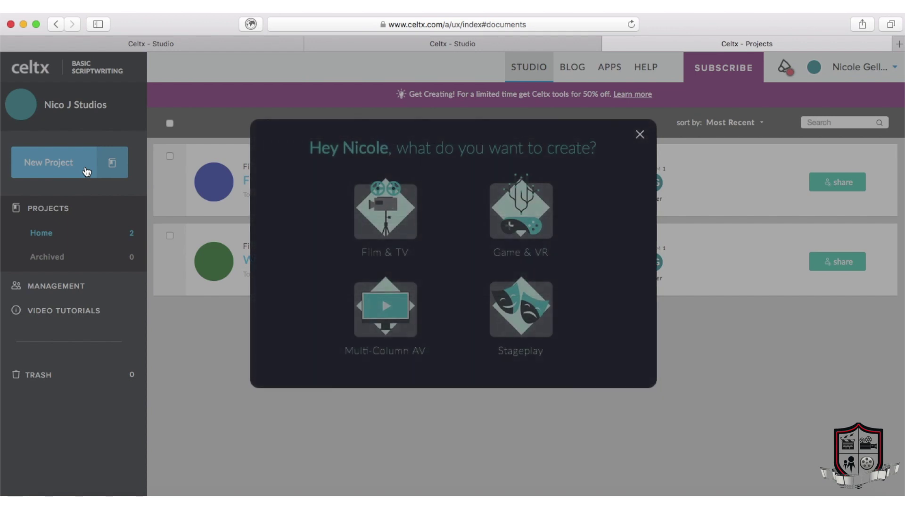
click(397, 218)
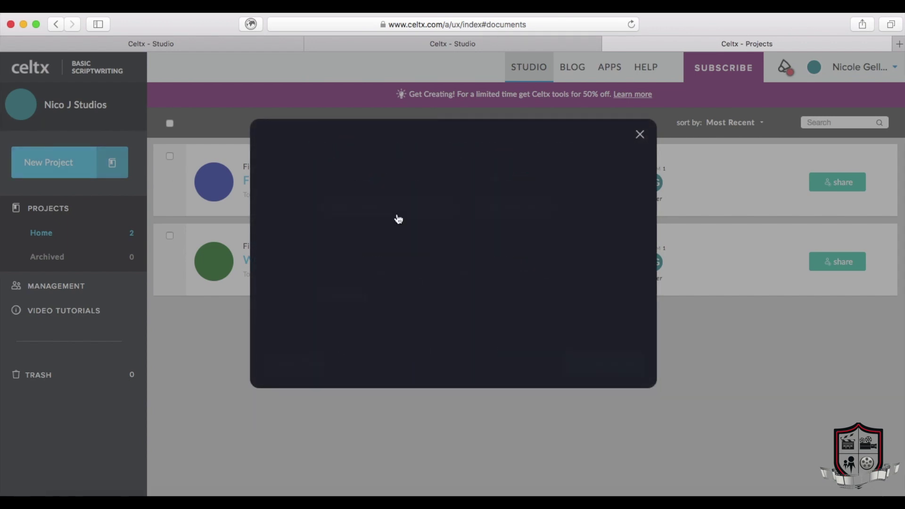
text(Film Camp Example 2)
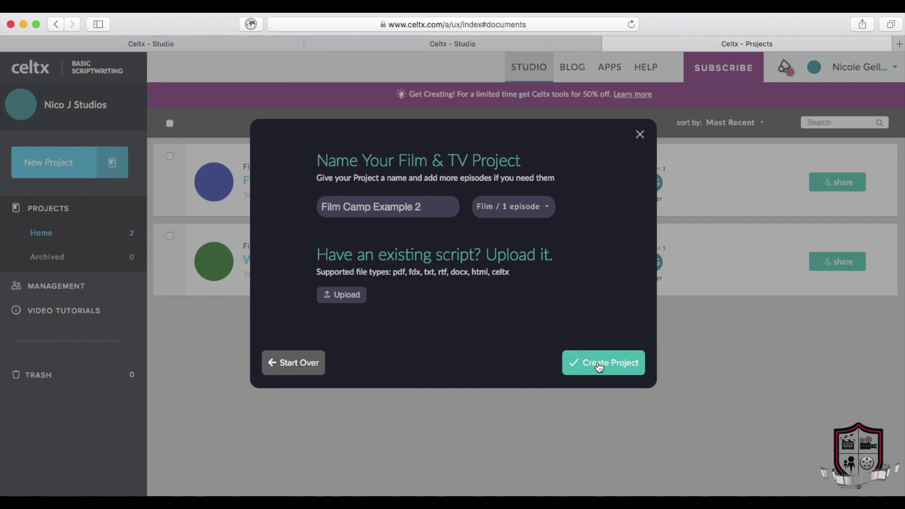
click(600, 364)
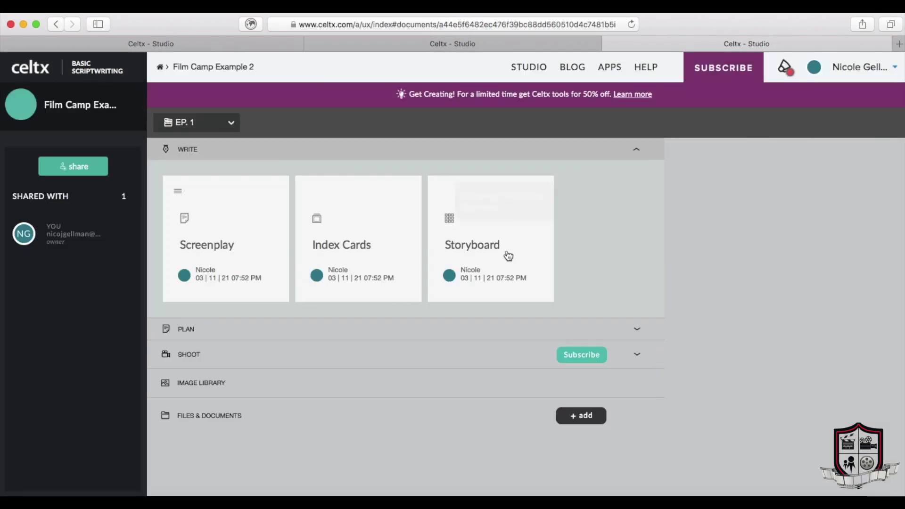
click(212, 244)
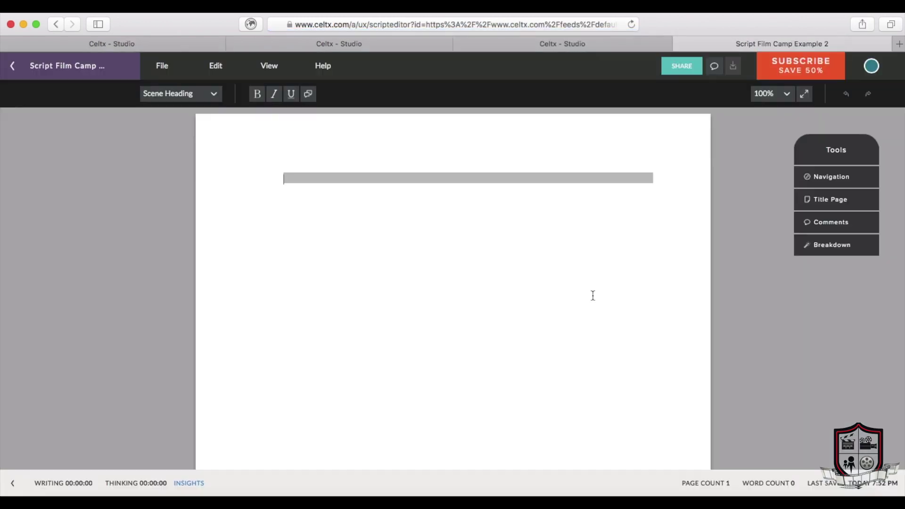
Step: Write the opening scene heading INT. NICOLE'S APARTMENT - DAY
click(310, 180)
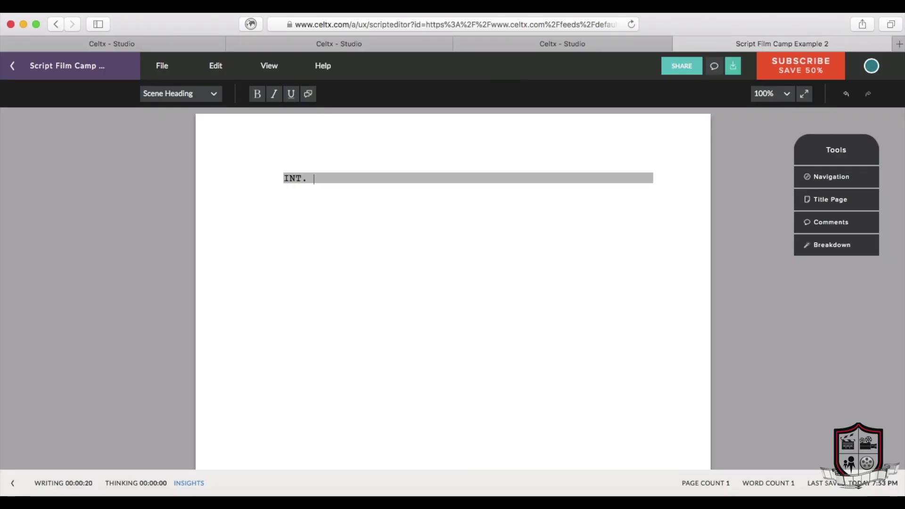
text(NICOLE'S APARTMENT)
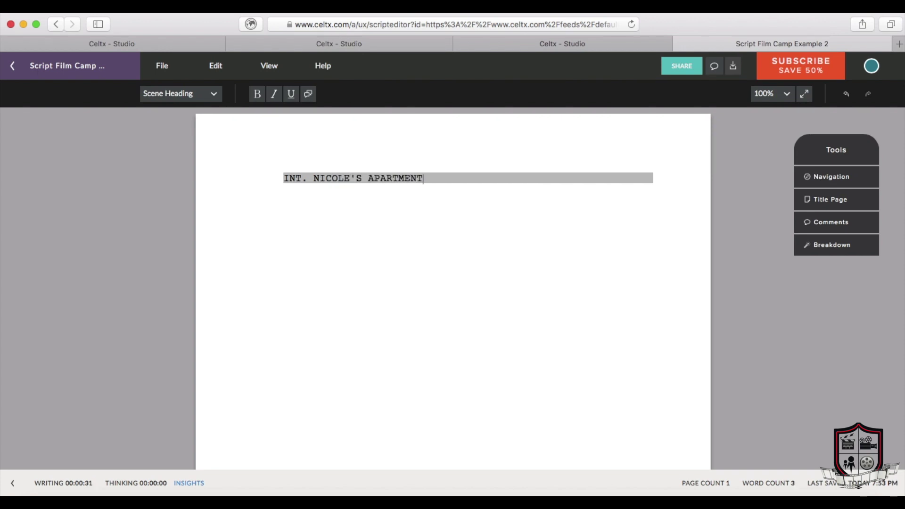
text( - DAY)
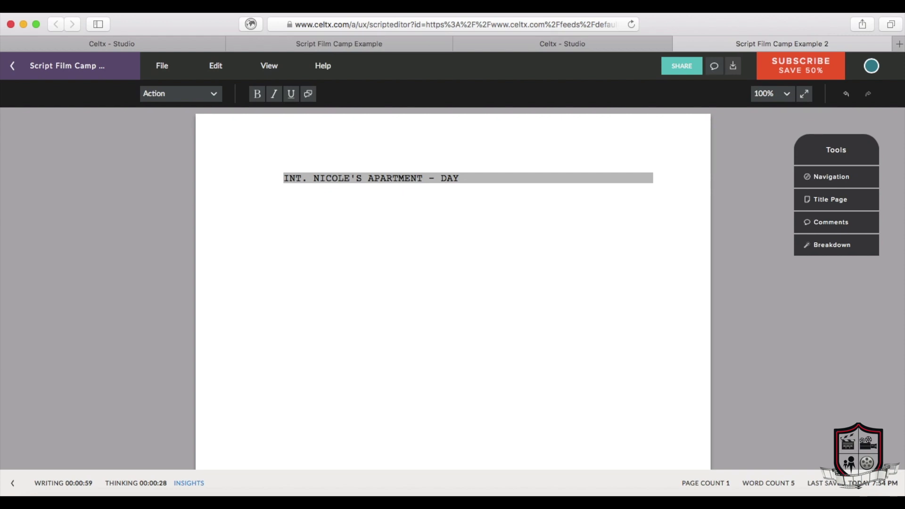
Step: Paste the action paragraph introducing NICOLE (late 20s) standing before a white wall
text(NICOLE (late 20s), friendly, outgoing and very knowledgeable, stands in front of a white wall, lit with all the makings of a perfect home vlogging studio.)
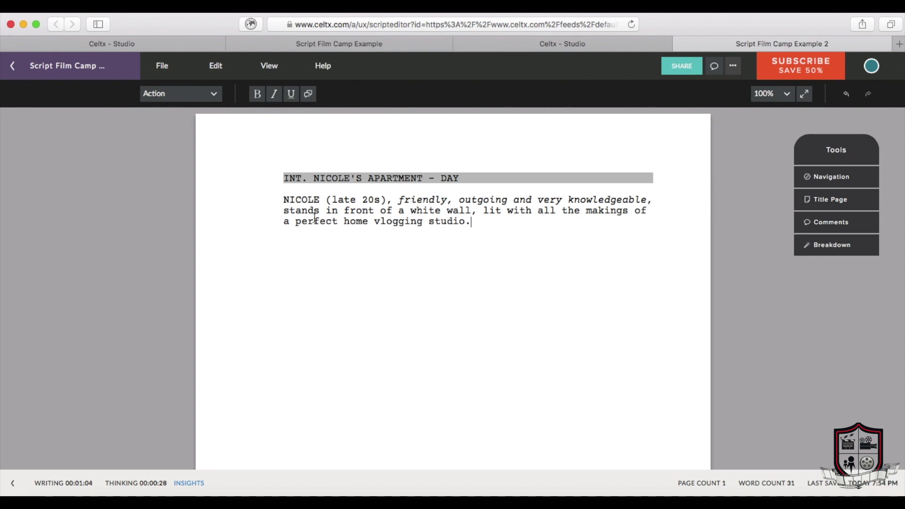
key(Tab)
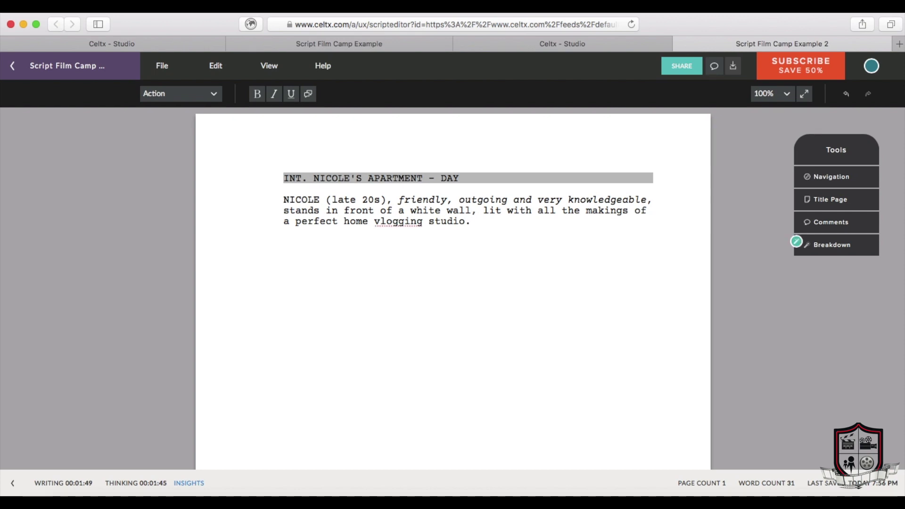
click(195, 93)
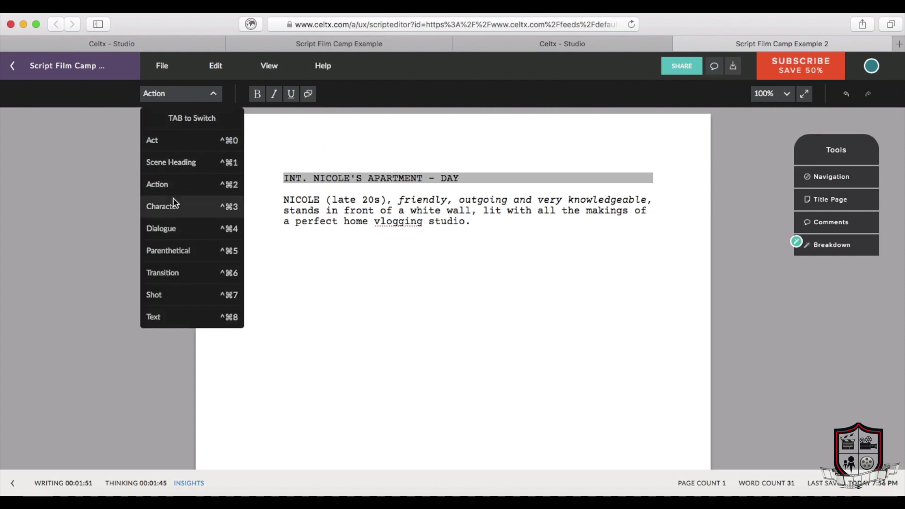
Step: Add NICOLE's cue with the dialogue 'Hey Film Camp, I'm Nicole and I'm going to teach you all about Celtx!'
click(168, 209)
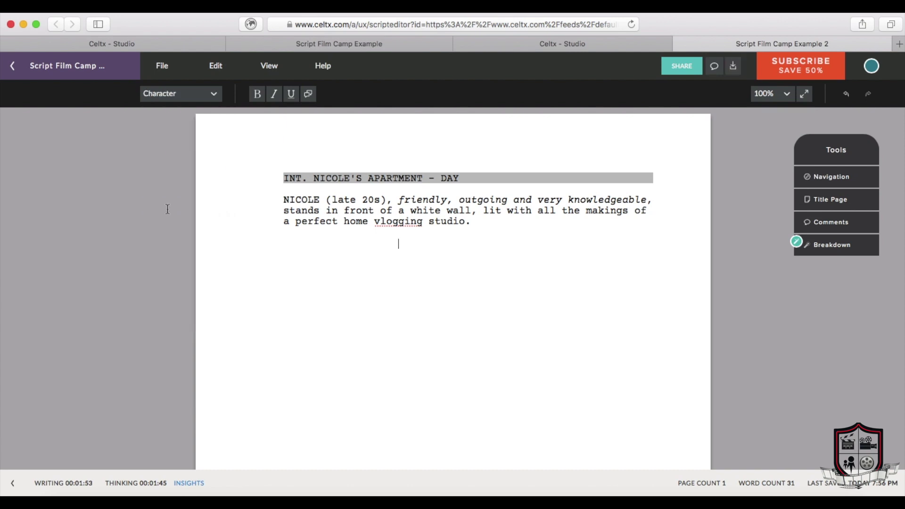
text(NICOLE)
key(Return)
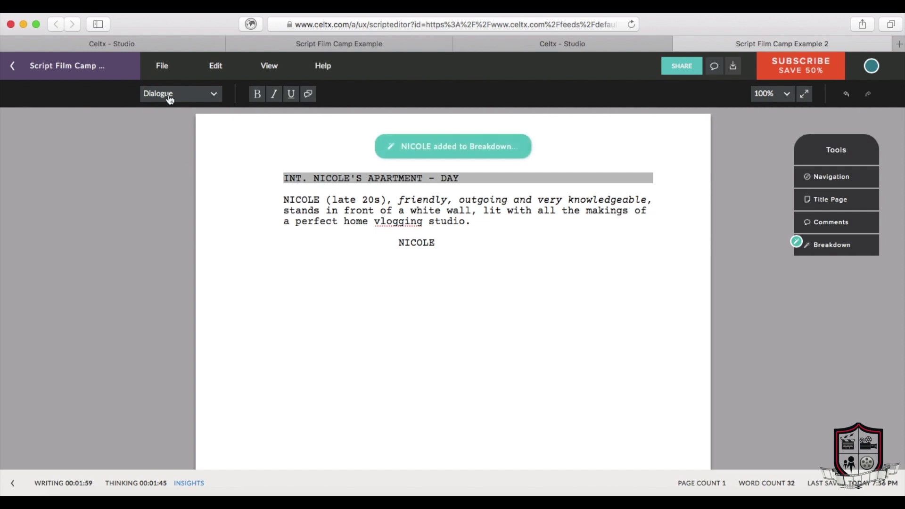
click(163, 95)
text(Hey Film Camp, I'm Nicole and I'm going to teach you all about Celtx!)
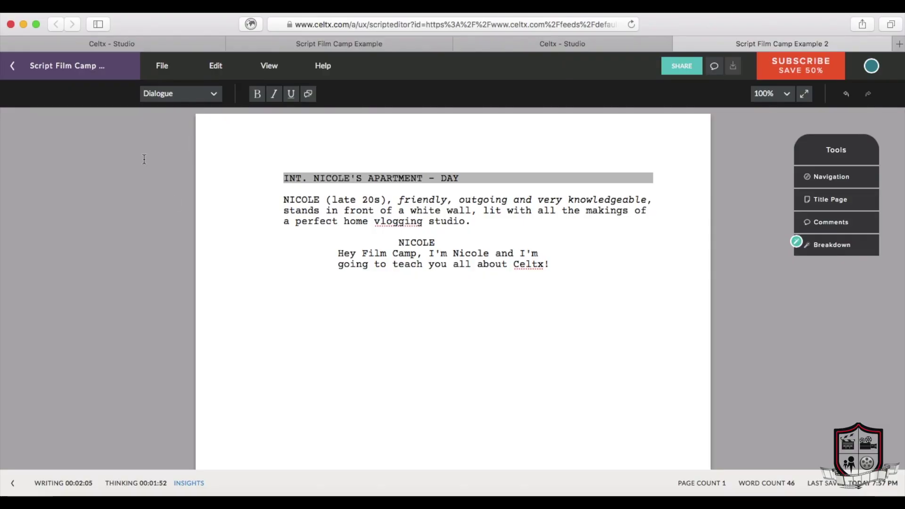
Step: Insert the parenthetical (looking into the camera) under NICOLE's name
click(437, 242)
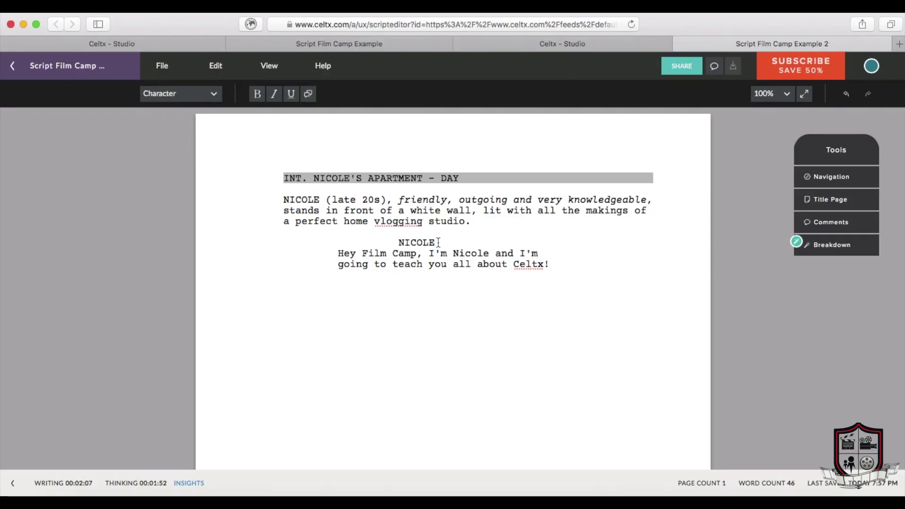
key(Return)
click(191, 94)
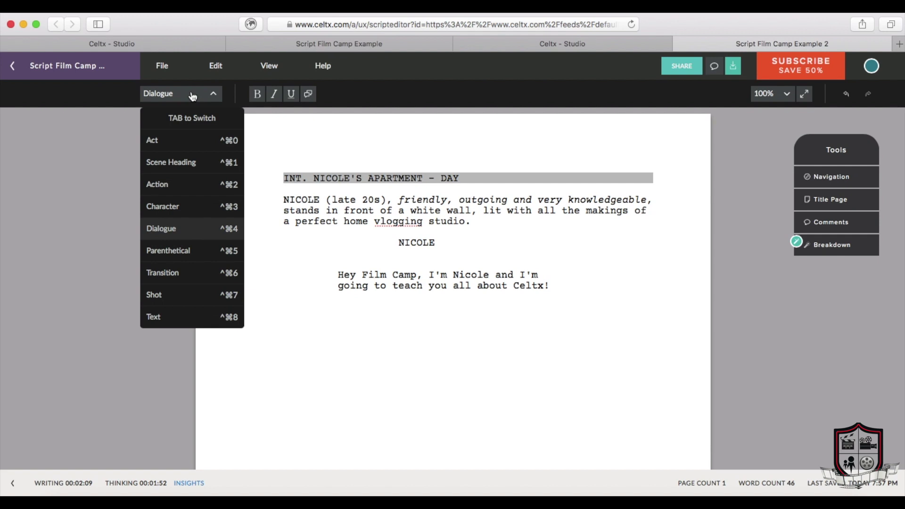
click(176, 250)
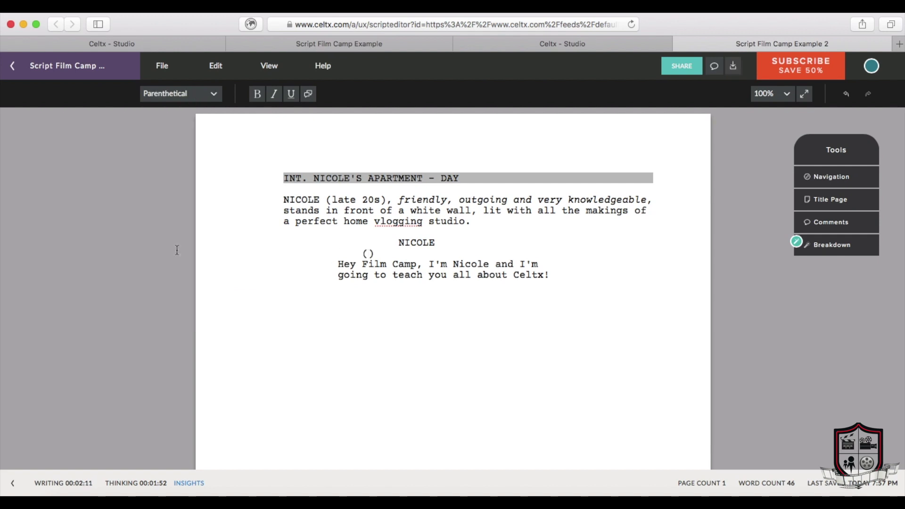
text(looking into the camera)
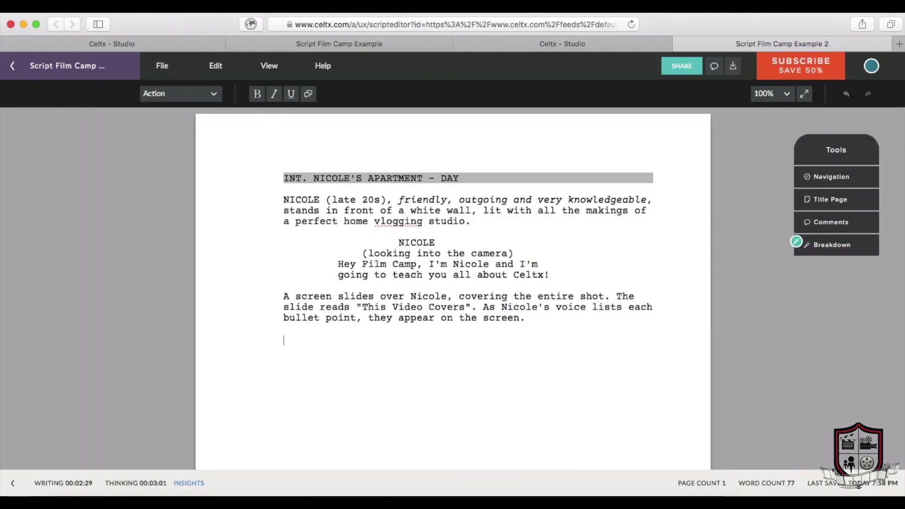
Step: Add a NICOLE (V.O) character cue after the action paragraph
key(Return)
click(194, 96)
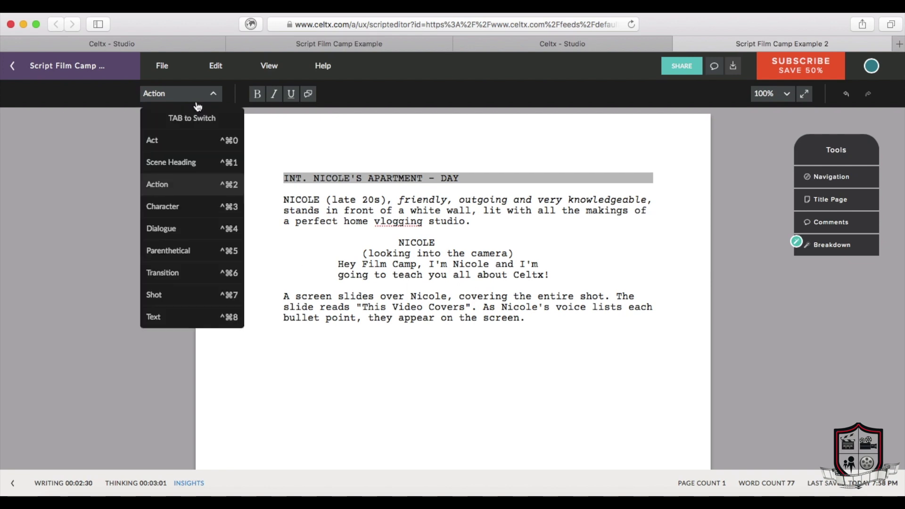
click(174, 212)
text(N)
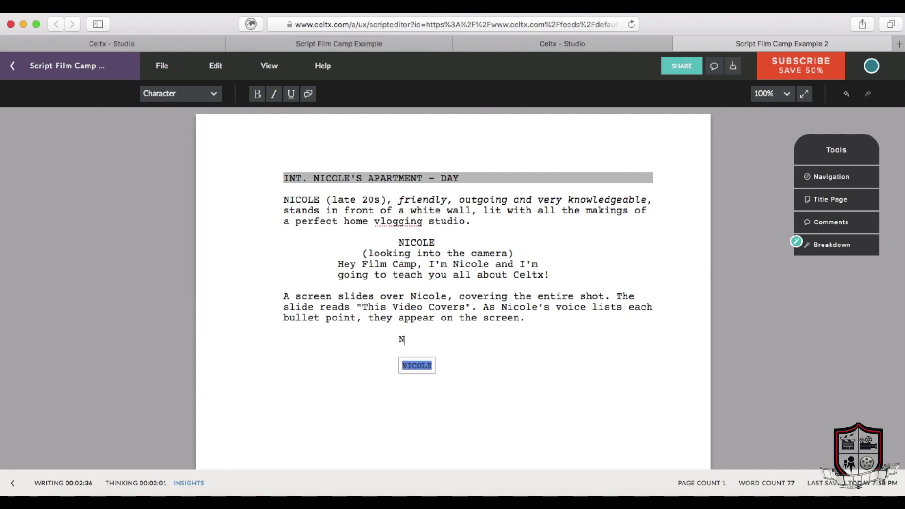
text(I)
click(414, 369)
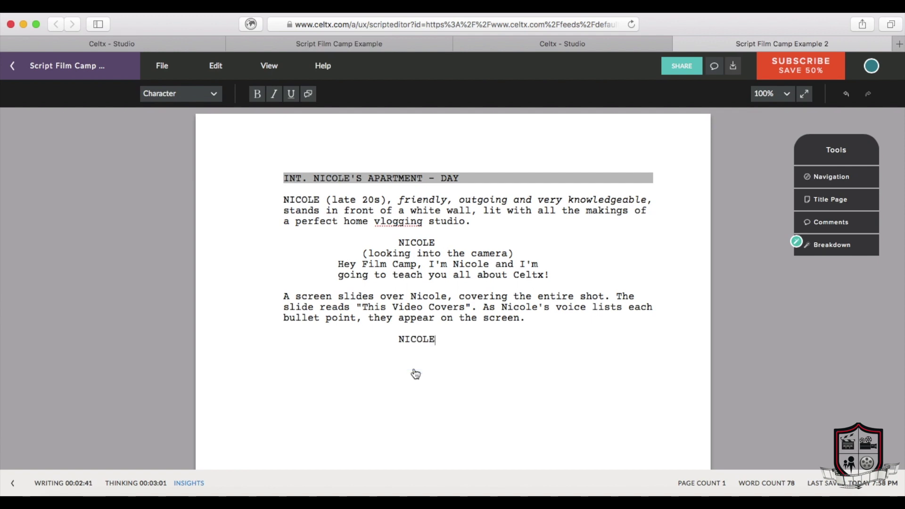
text((V.O))
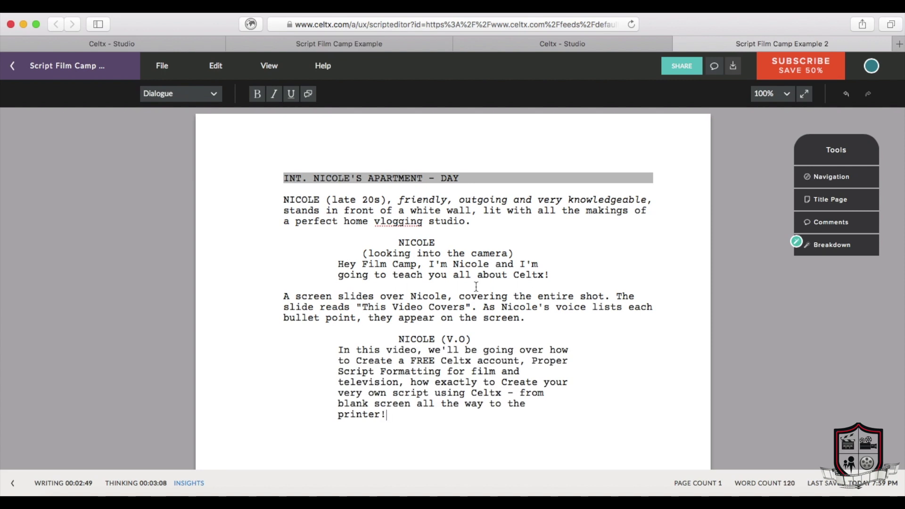
click(213, 95)
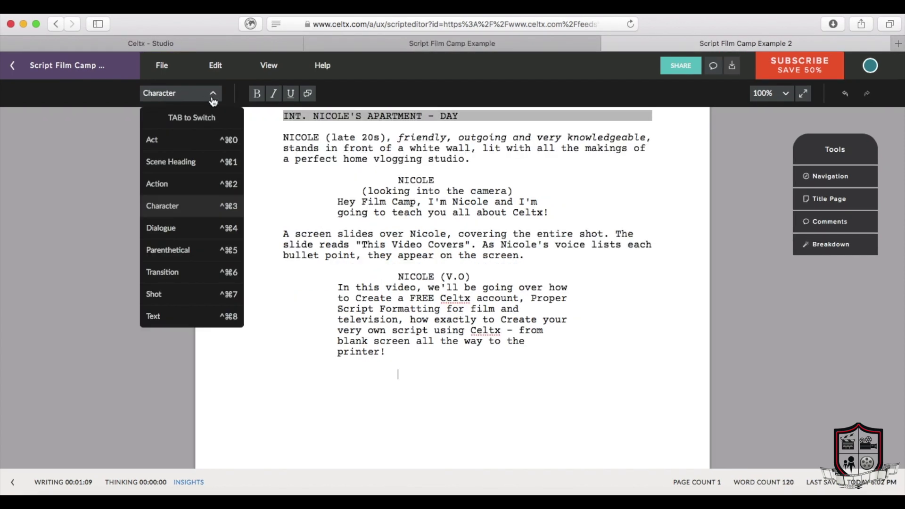
Step: Add a CUT TO: transition followed by an EXT. FOREST - NIGHT scene heading
click(198, 276)
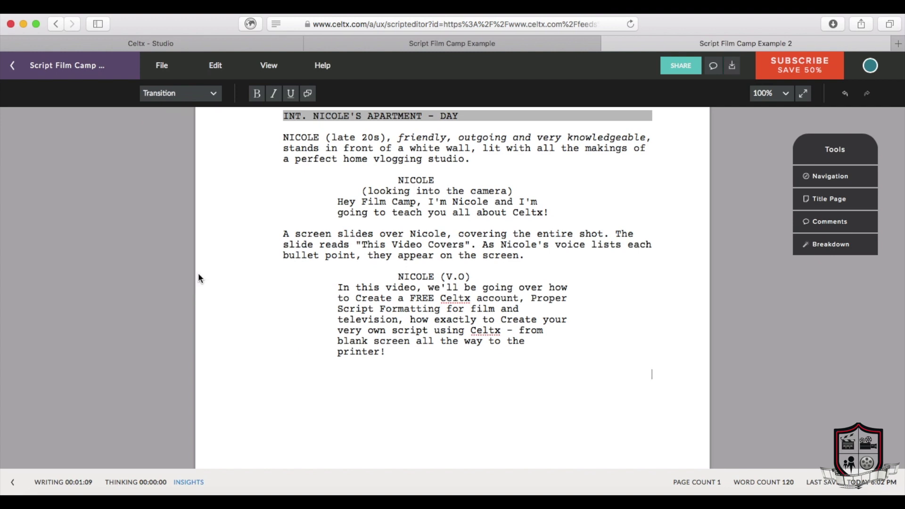
text(CUT TO:)
key(Return)
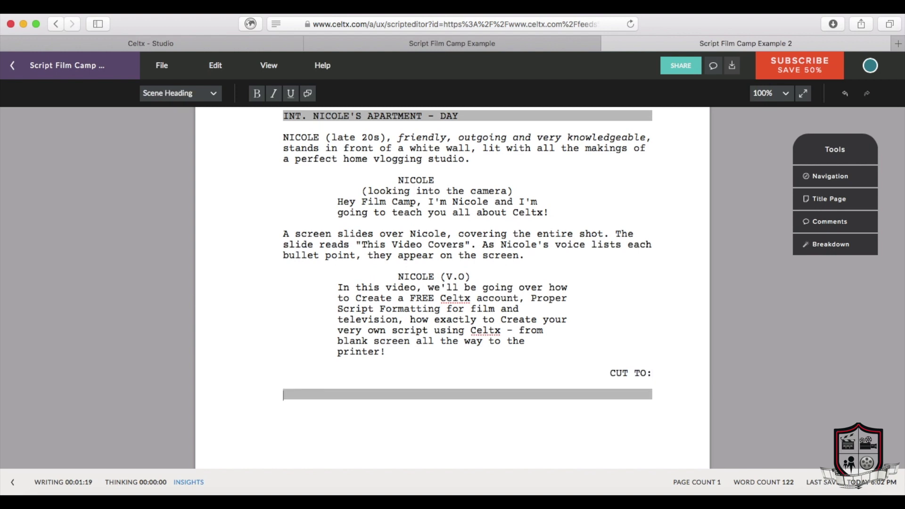
text(EXT. FOREST - NIGHT)
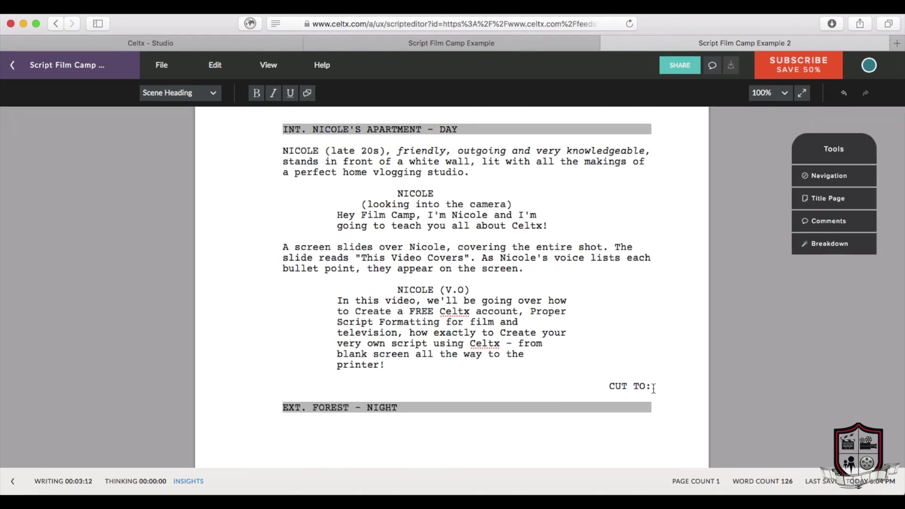
Step: Change the transition to FADE TO BLACK and remove the forest scene heading
drag(645, 385, 576, 386)
text(SMASH CUT TO)
text(FADE TO)
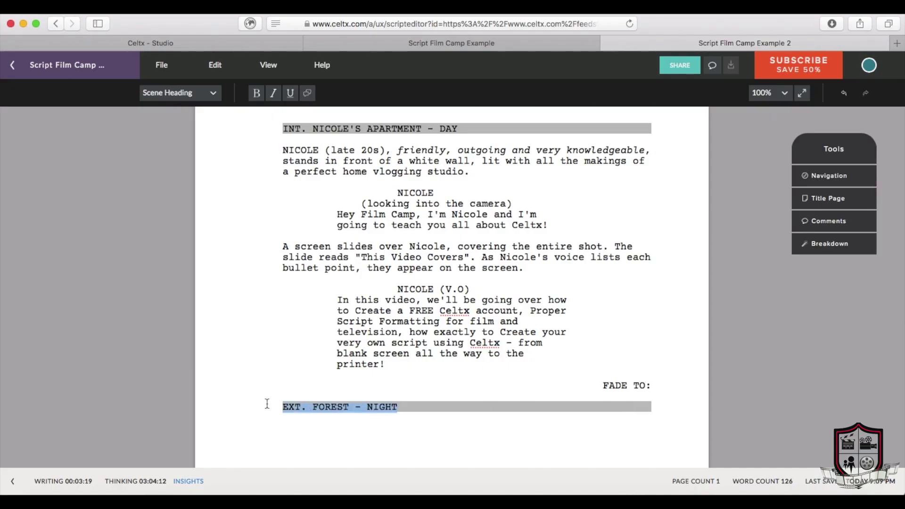
key(BackSpace)
key(BackSpace)
key(BackSpace)
text(BLACK)
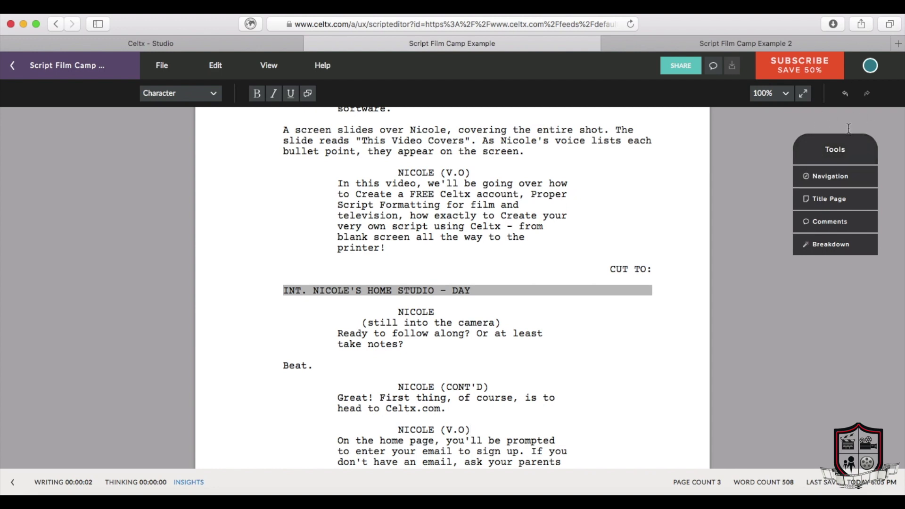
click(852, 180)
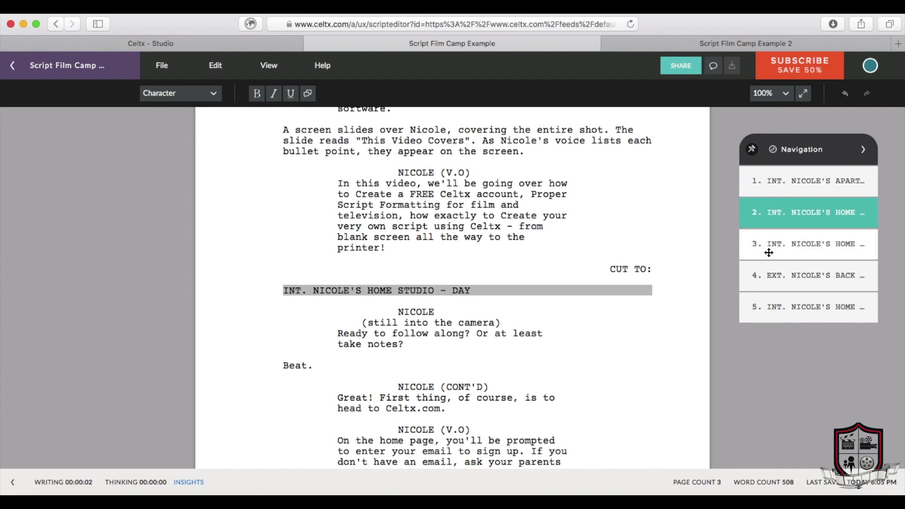
click(775, 275)
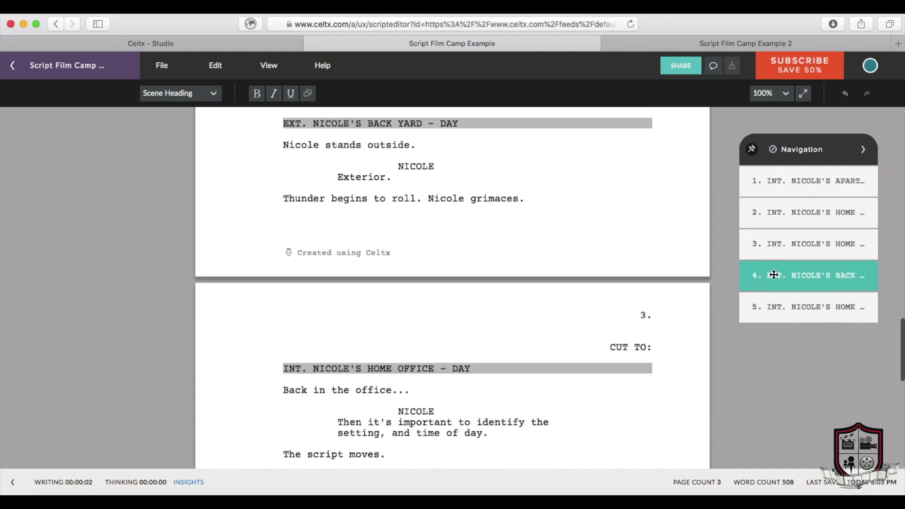
click(773, 181)
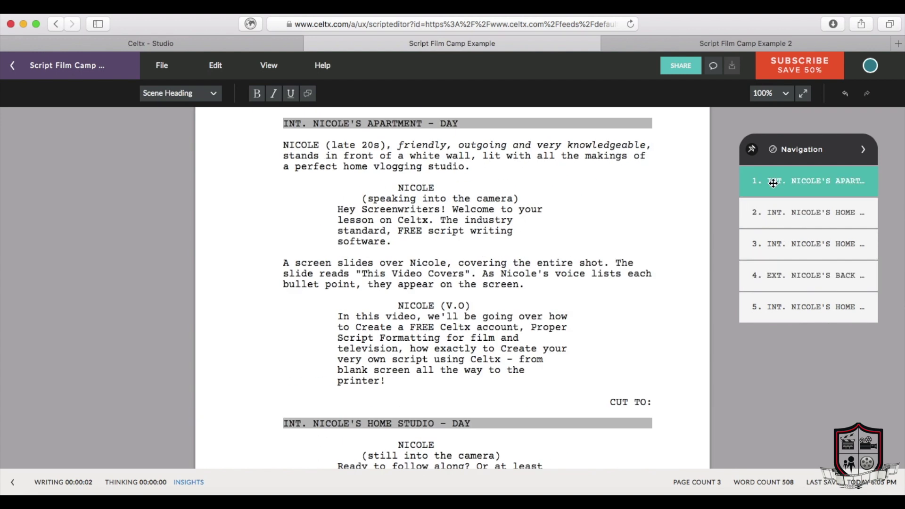
click(863, 150)
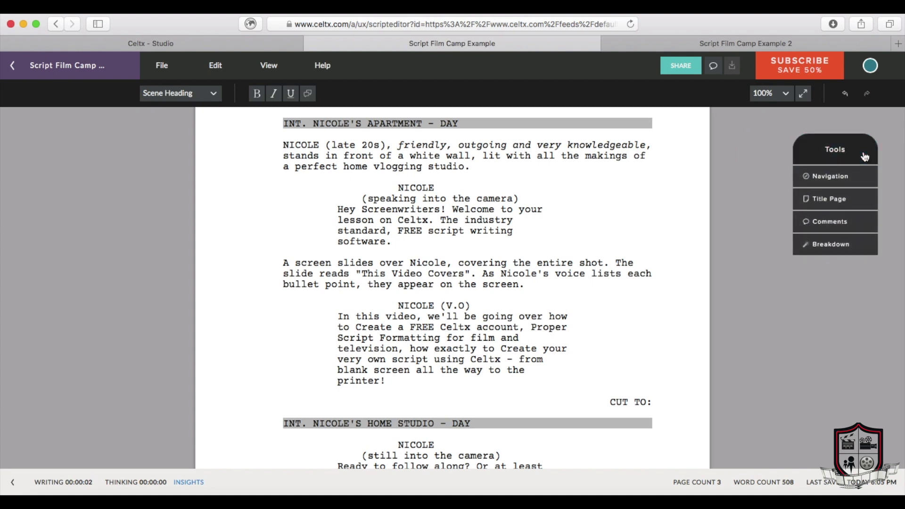
click(829, 198)
click(448, 235)
text(Film Camp Example)
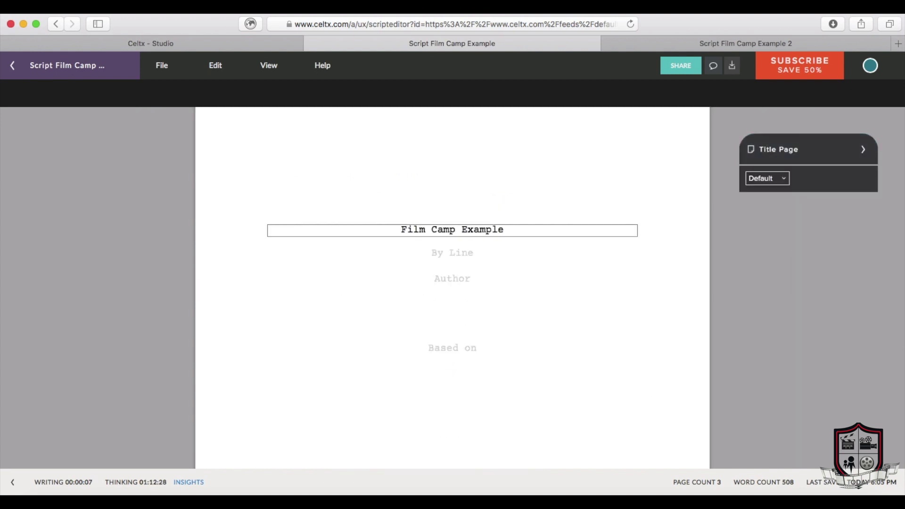
click(453, 253)
text(by)
click(456, 277)
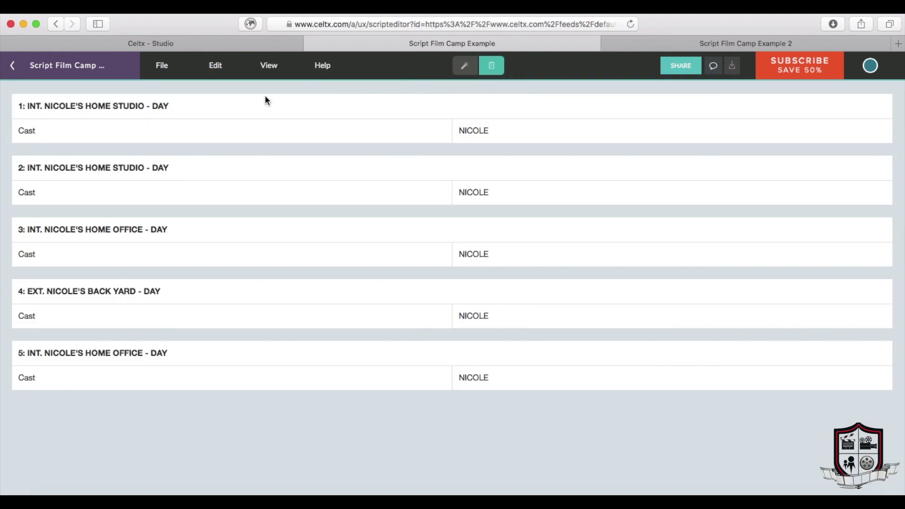